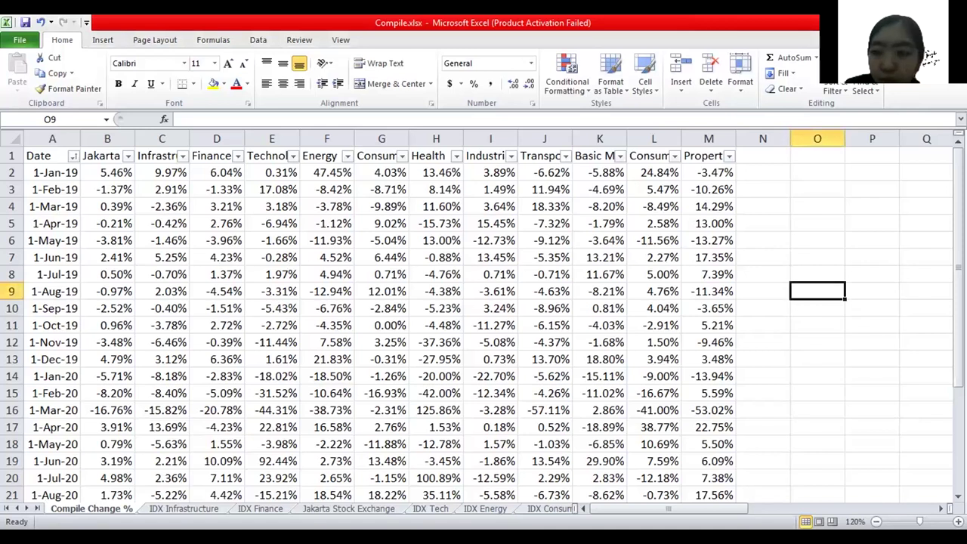
Examine the sector column headers from Infrastructure to Property and their monthly percentage changes on the Compile Change % sheet.
{"action": "mouse_move", "coordinate": [957, 198]}
{"action": "left_mouse_down"}
{"action": "mouse_move", "coordinate": [958, 210]}
{"action": "mouse_move", "coordinate": [958, 198]}
{"action": "left_mouse_up"}
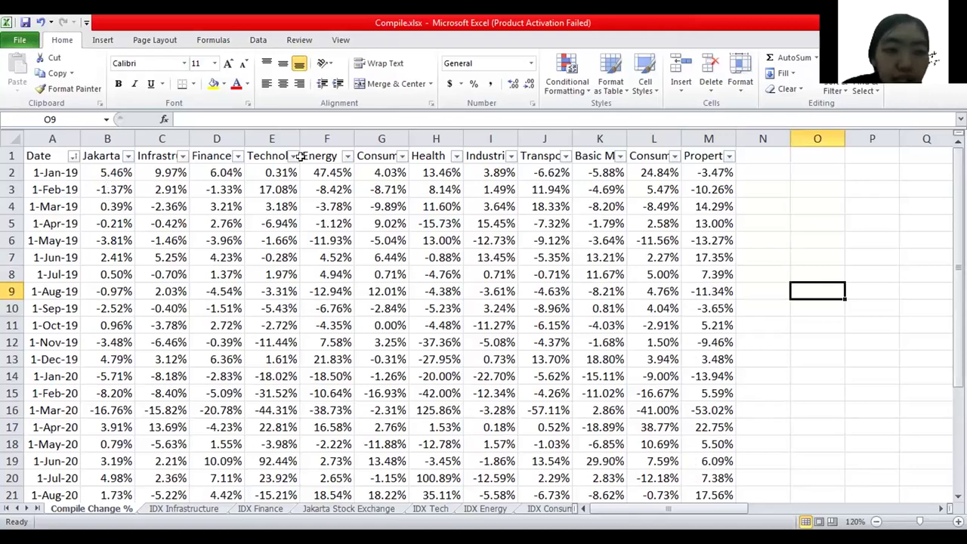
{"action": "left_click", "coordinate": [115, 136]}
{"action": "left_click", "coordinate": [148, 167]}
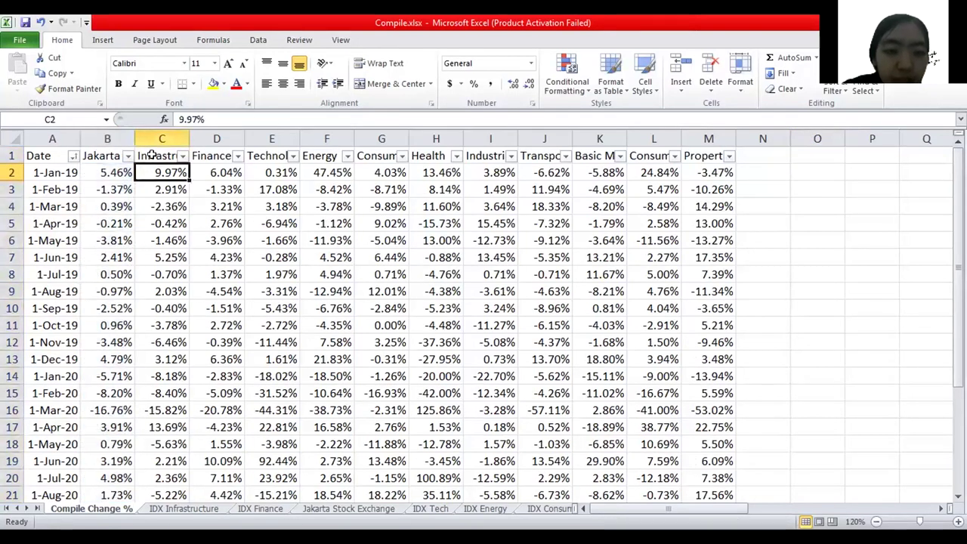
{"action": "left_click", "coordinate": [151, 155]}
{"action": "left_click", "coordinate": [196, 167]}
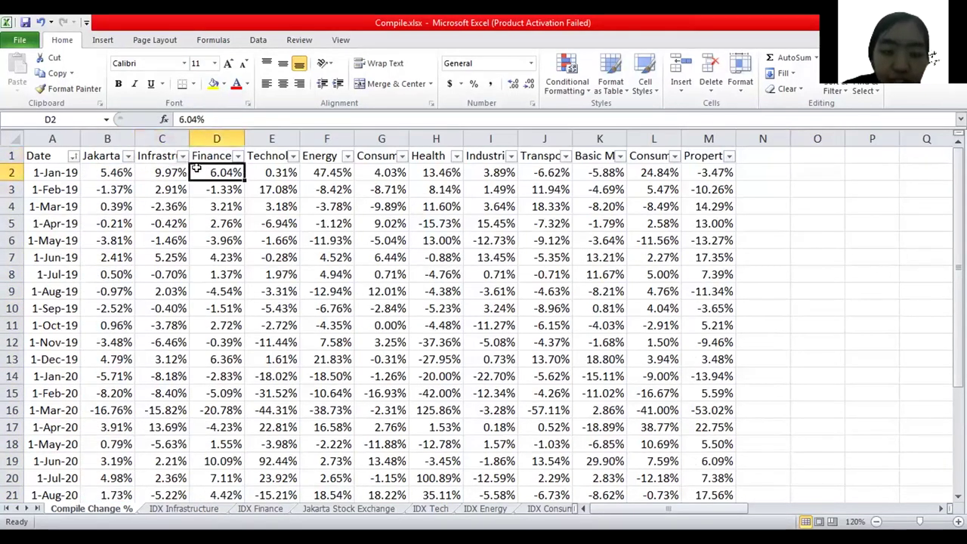
{"action": "left_click", "coordinate": [257, 151]}
{"action": "left_click", "coordinate": [325, 156]}
{"action": "left_click", "coordinate": [377, 156]}
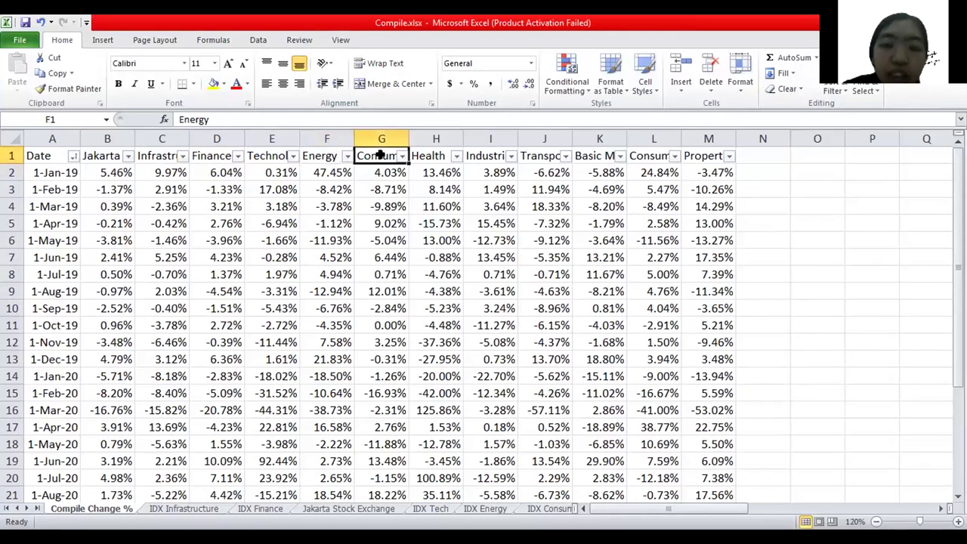
{"action": "left_click", "coordinate": [429, 156]}
{"action": "left_click", "coordinate": [479, 152]}
{"action": "left_click", "coordinate": [528, 155]}
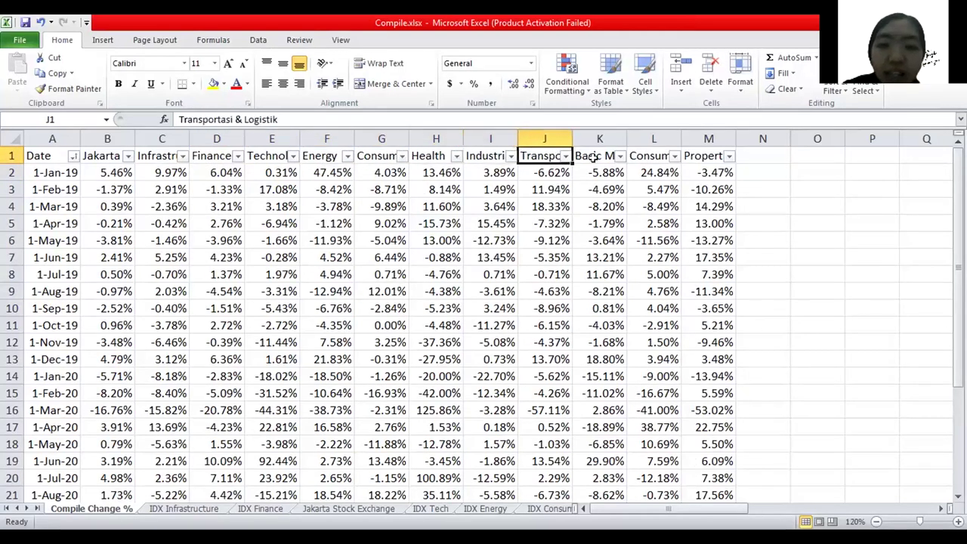
{"action": "left_click", "coordinate": [594, 157]}
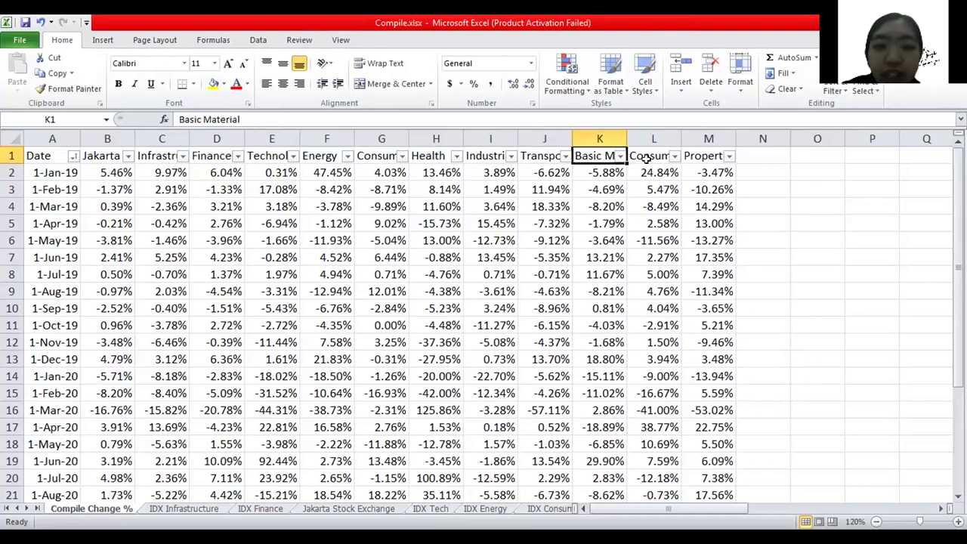
{"action": "left_click", "coordinate": [644, 154]}
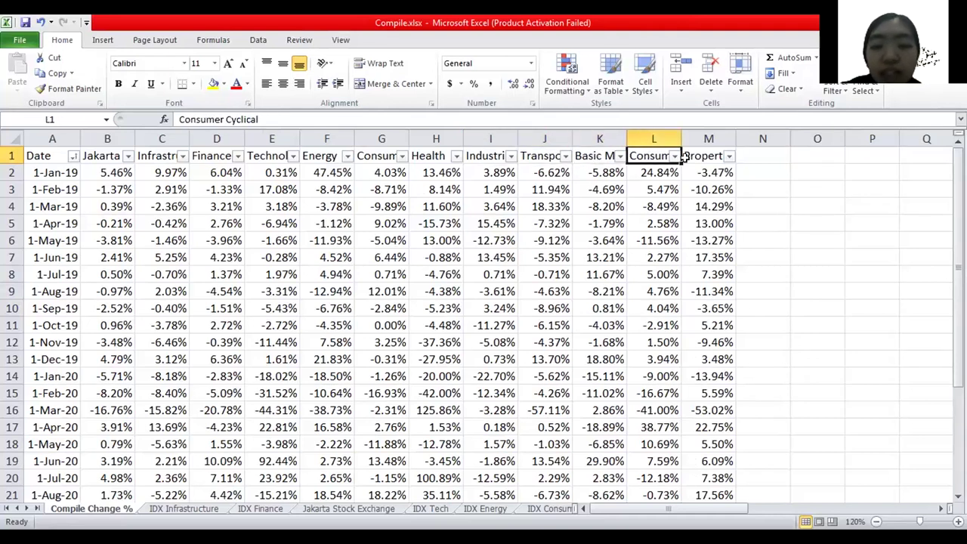
{"action": "left_click", "coordinate": [693, 156]}
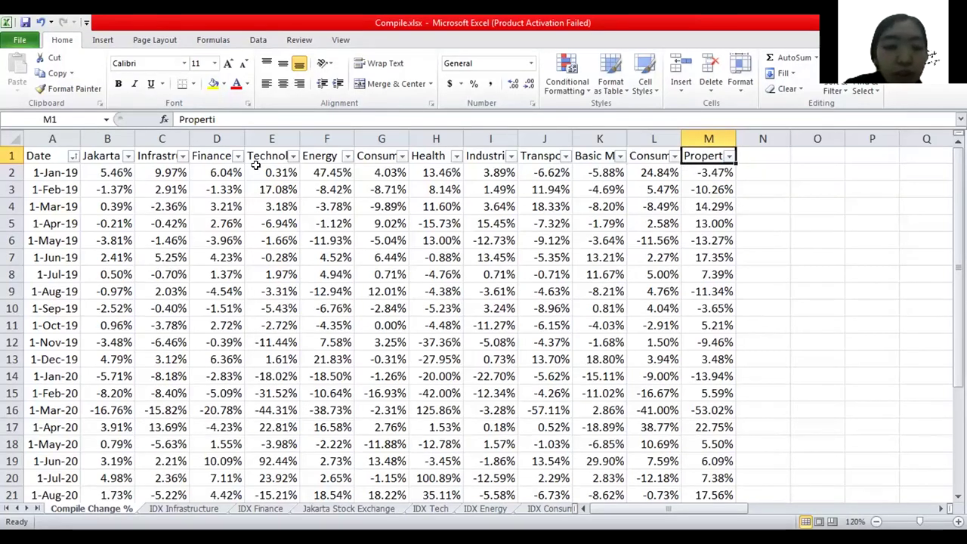
{"action": "left_click", "coordinate": [156, 157]}
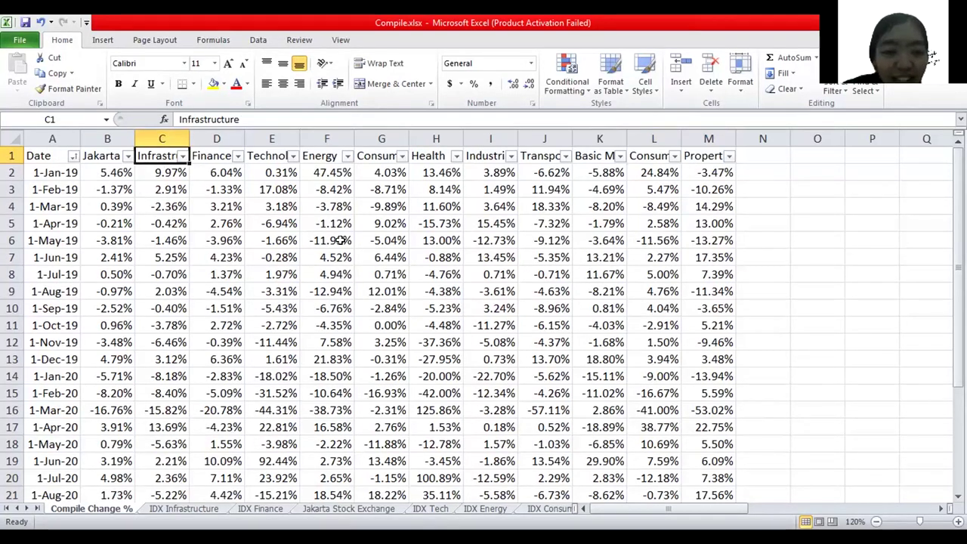
{"action": "scroll", "coordinate": [483, 333], "scroll_direction": "down", "scroll_amount": 2}
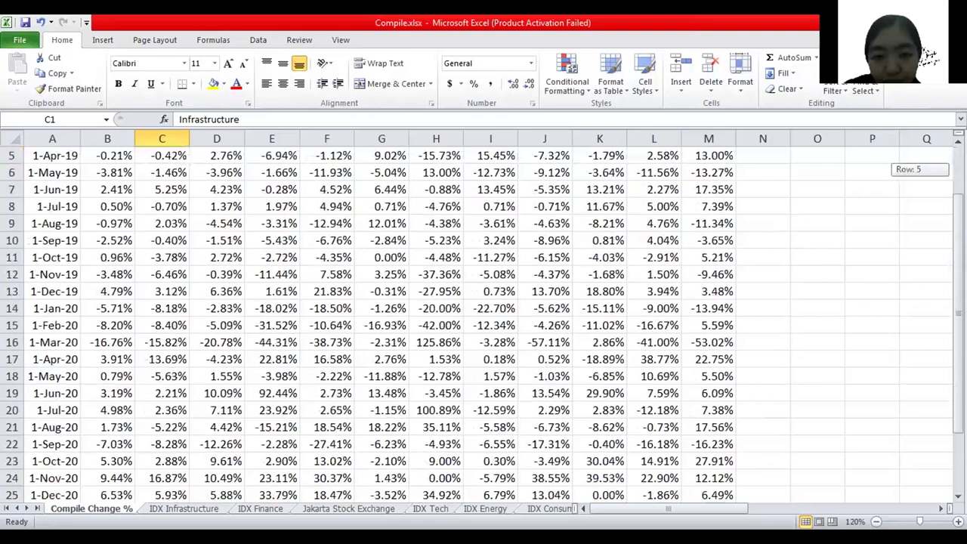
{"action": "scroll", "coordinate": [484, 332], "scroll_direction": "up", "scroll_amount": 2}
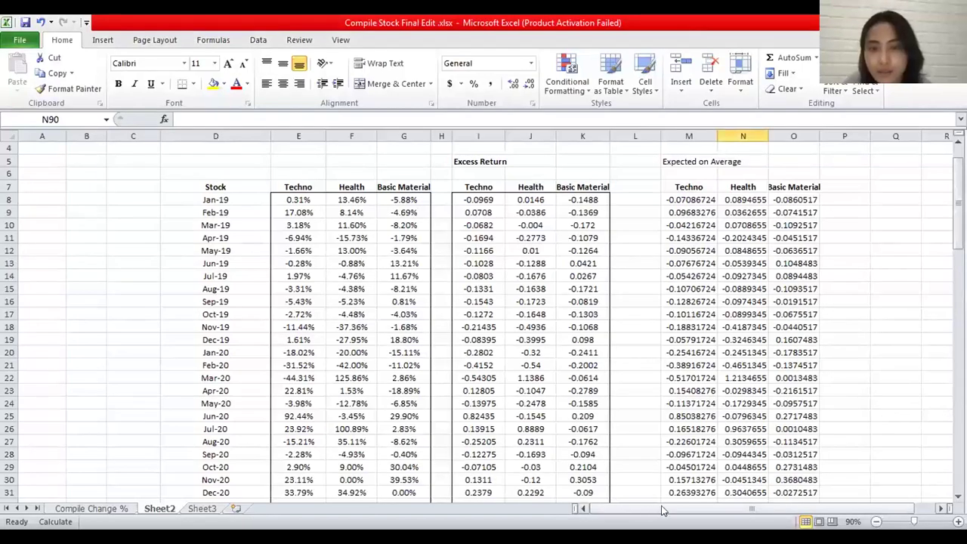
Minimize the ribbon to make room for the stock, Excess Return and Expected on Average tables on Sheet2.
{"action": "left_click_drag", "start_coordinate": [689, 511], "coordinate": [707, 510]}
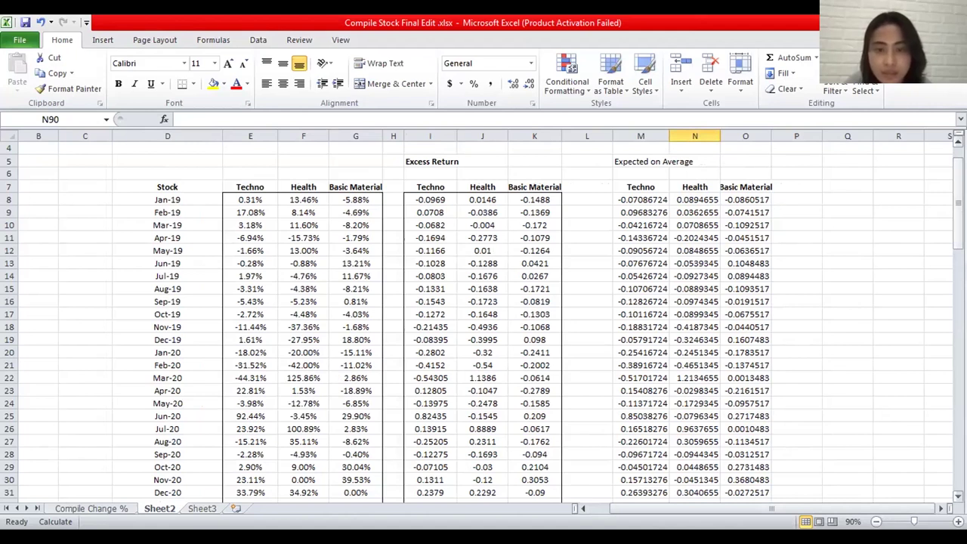
{"action": "left_click_drag", "start_coordinate": [958, 202], "coordinate": [958, 205]}
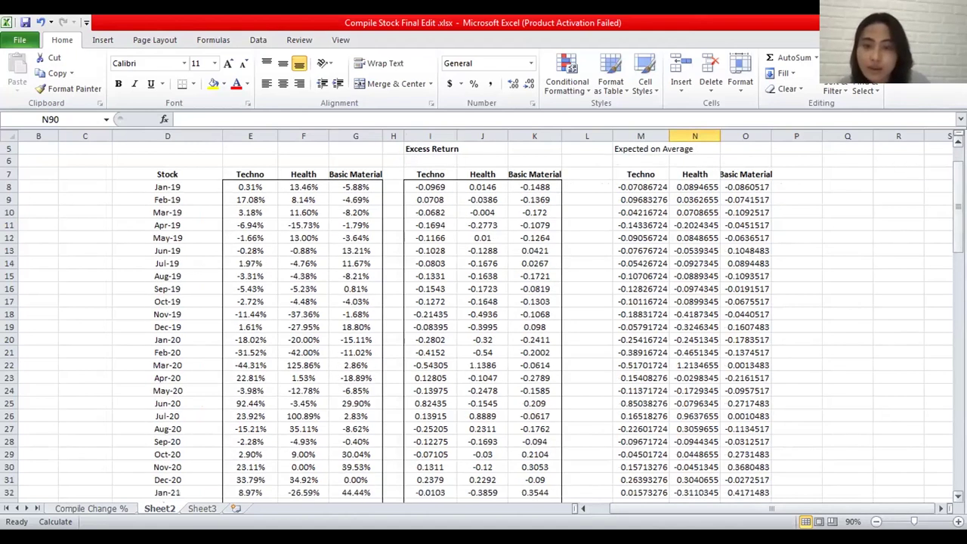
{"action": "right_click", "coordinate": [718, 77]}
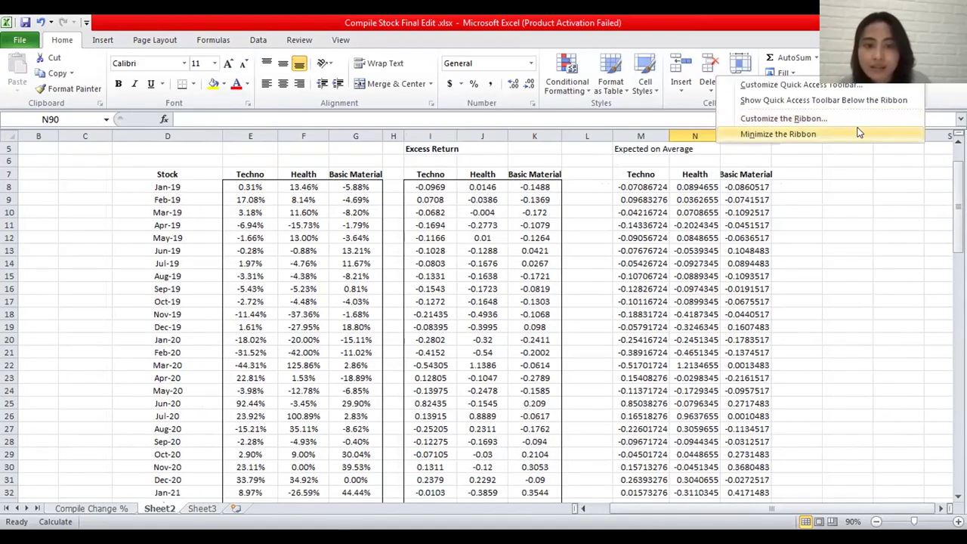
{"action": "left_click", "coordinate": [778, 133]}
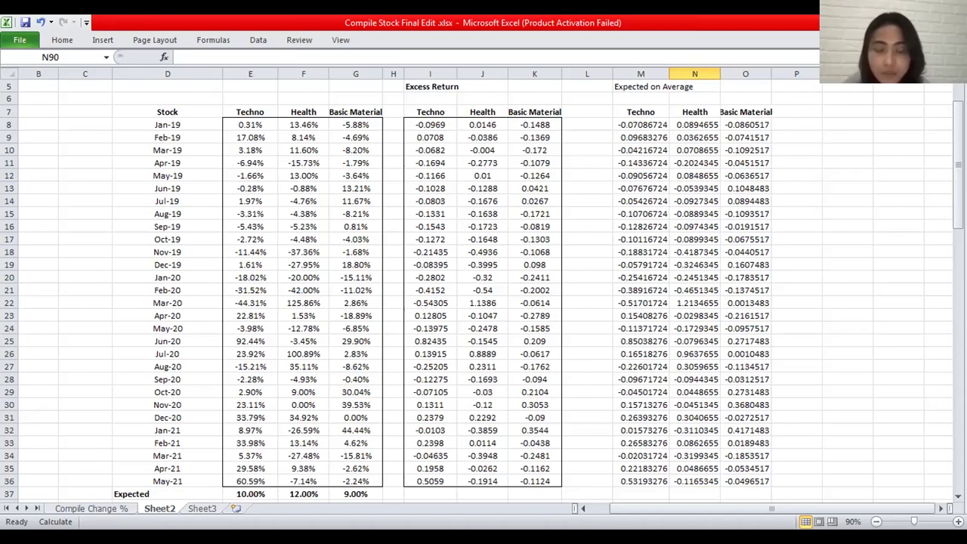
Examine the expected return rows and the Variance Covariance Matrix for Techno, Health and Basic Material on Sheet2.
{"action": "left_click_drag", "start_coordinate": [958, 132], "coordinate": [958, 151]}
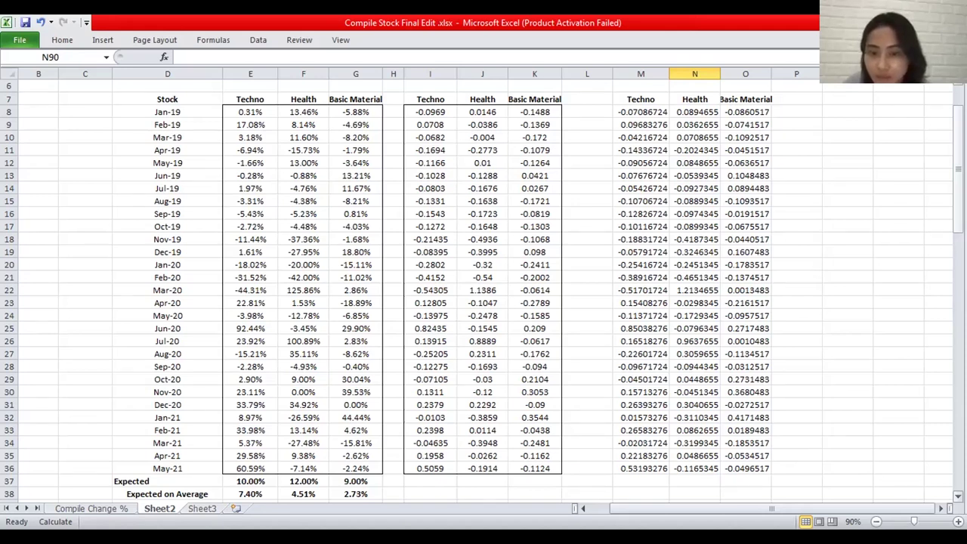
{"action": "left_click_drag", "start_coordinate": [958, 162], "coordinate": [957, 352]}
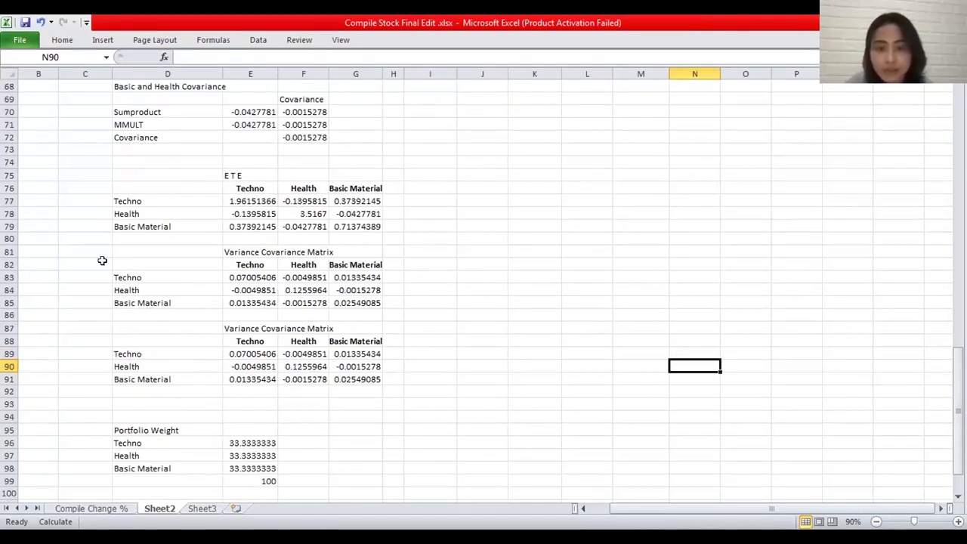
{"action": "left_click_drag", "start_coordinate": [96, 249], "coordinate": [386, 403]}
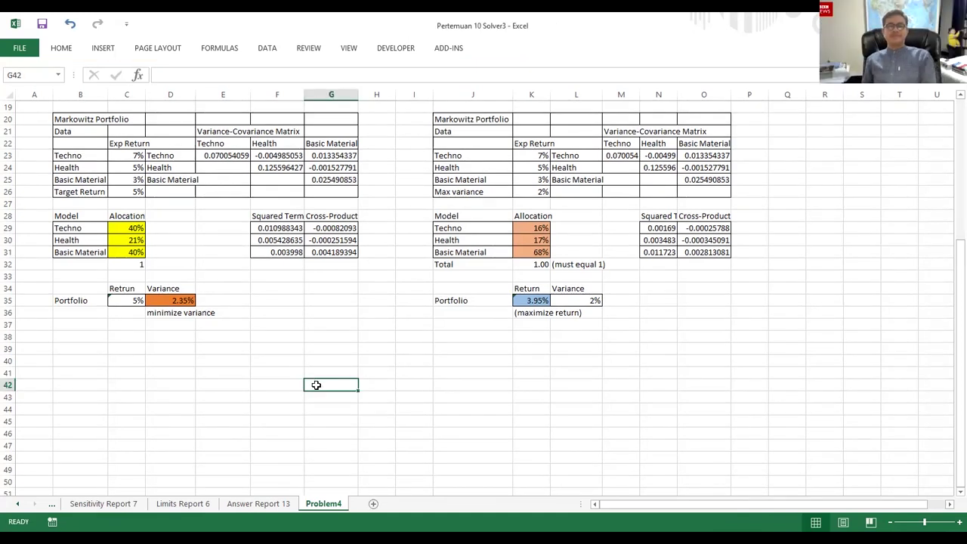
Set the Target Return of the minimize-variance Markowitz portfolio in cell C26 to 6%.
{"action": "left_click", "coordinate": [124, 191]}
{"action": "type", "text": "6"}
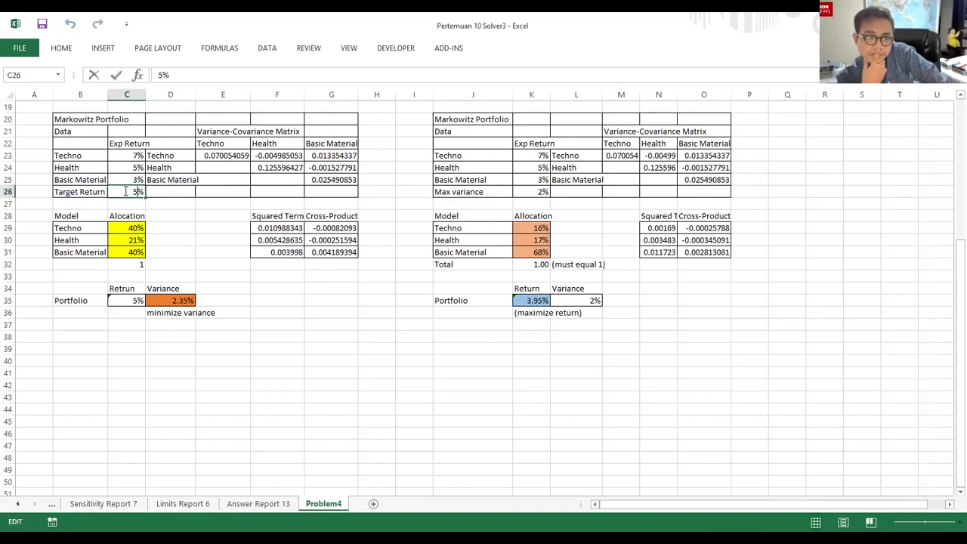
{"action": "key", "text": "ctrl+Return"}
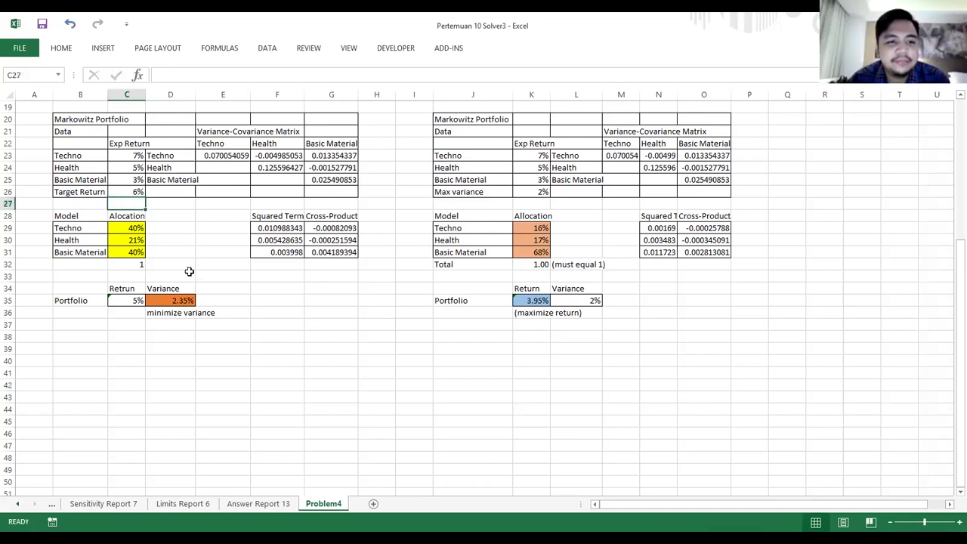
Run Solver on the minimize-variance portfolio model and keep the Solver solution for its allocations.
{"action": "left_click", "coordinate": [133, 300]}
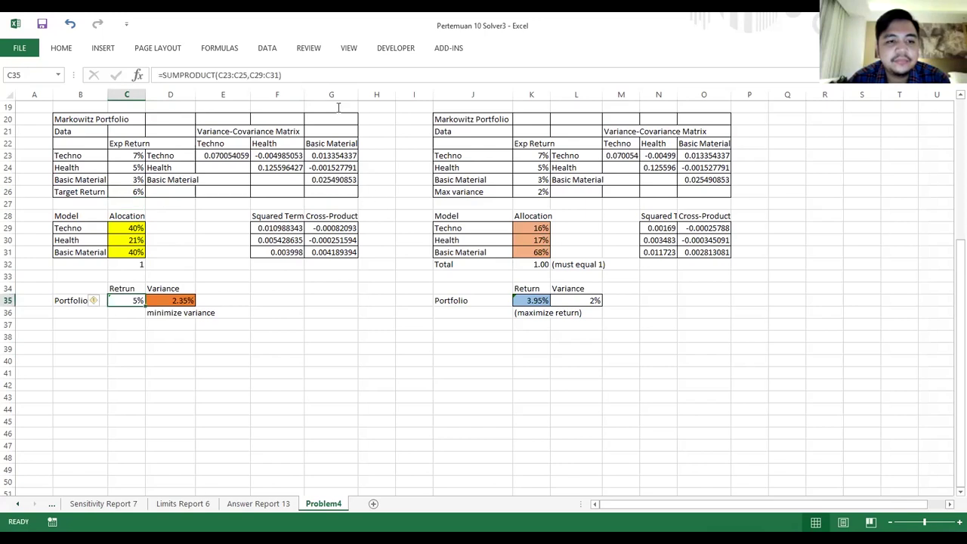
{"action": "left_click", "coordinate": [276, 48]}
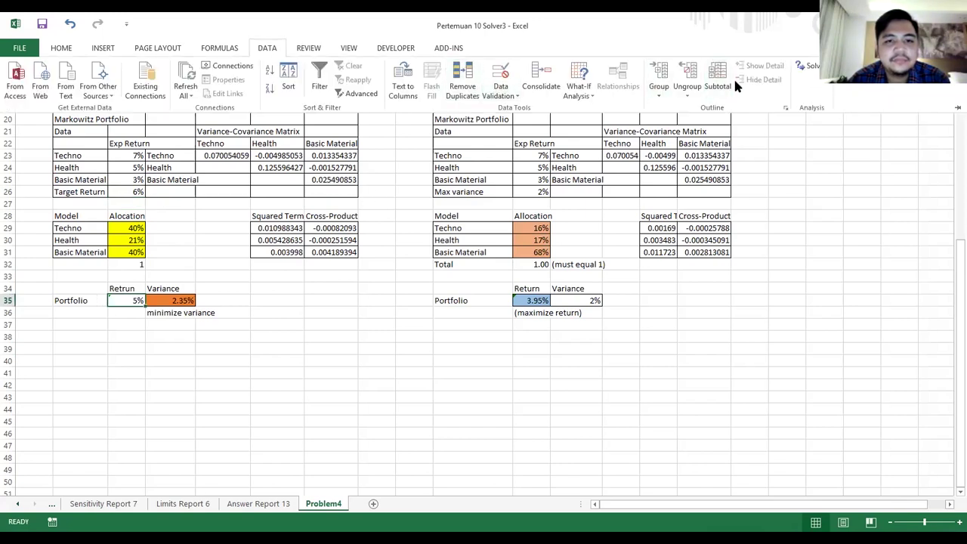
{"action": "left_click", "coordinate": [807, 67]}
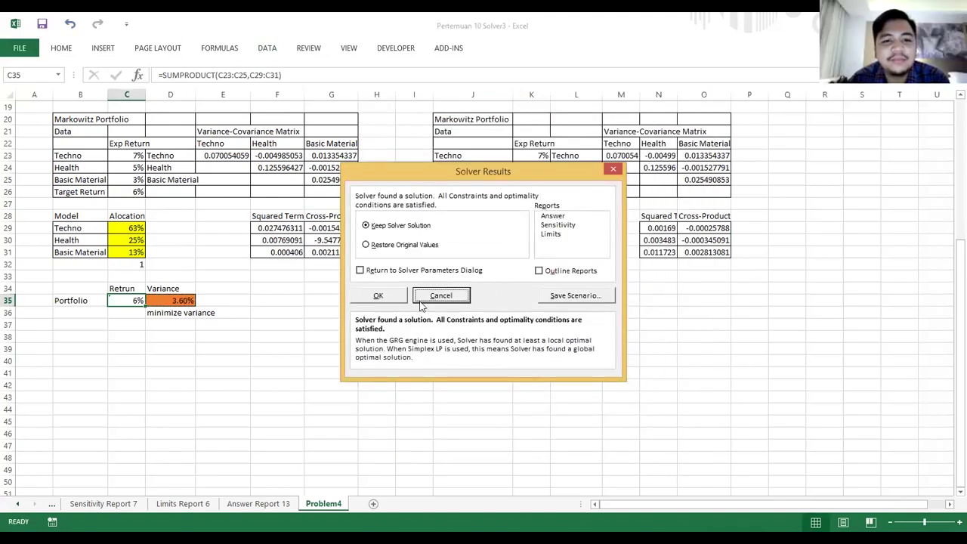
{"action": "left_click", "coordinate": [388, 298]}
{"action": "left_click", "coordinate": [290, 322]}
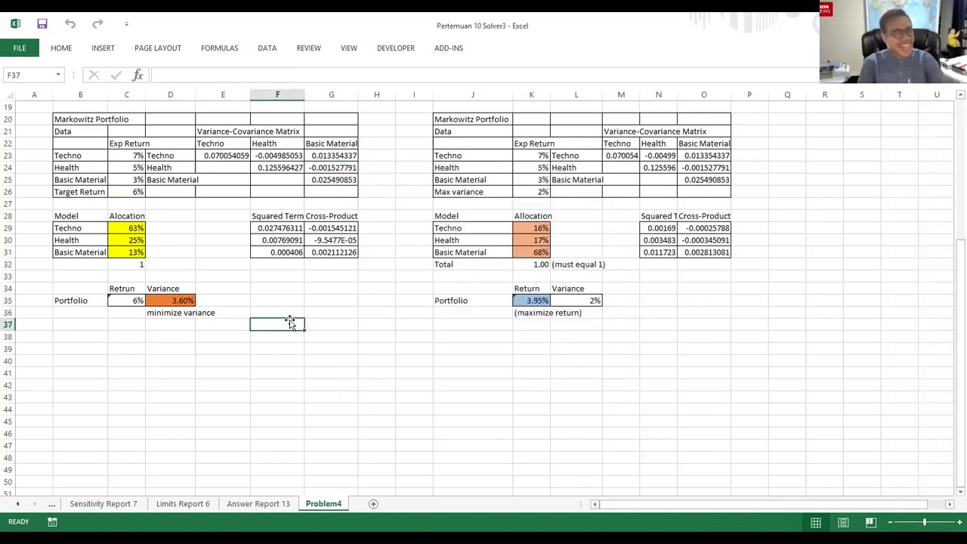
{"action": "key", "text": "Up"}
{"action": "key", "text": "Left"}
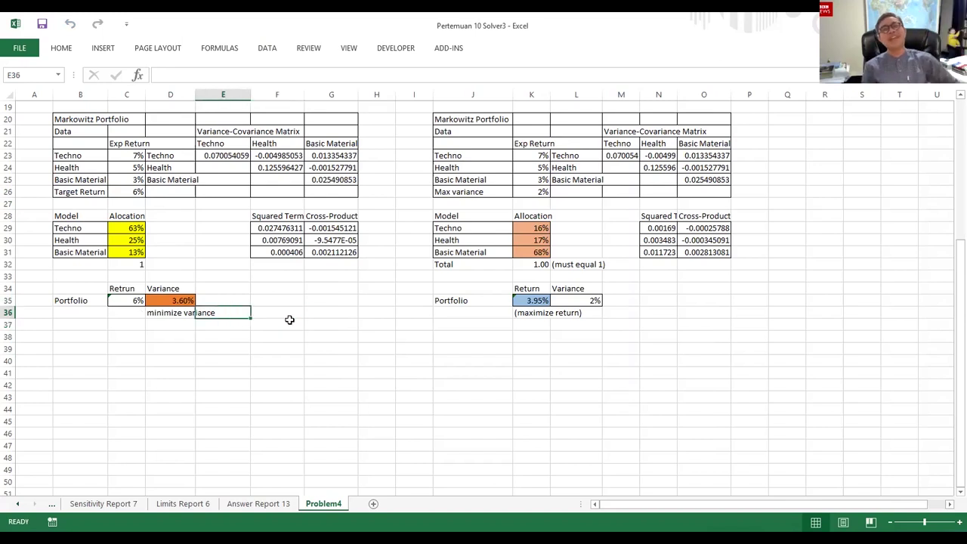
{"action": "key", "text": "Right"}
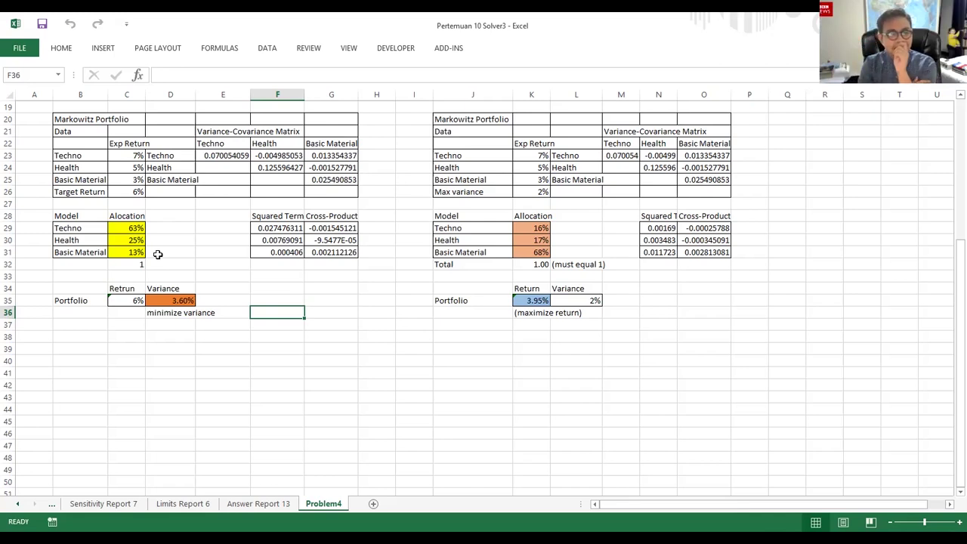
{"action": "left_click", "coordinate": [612, 302]}
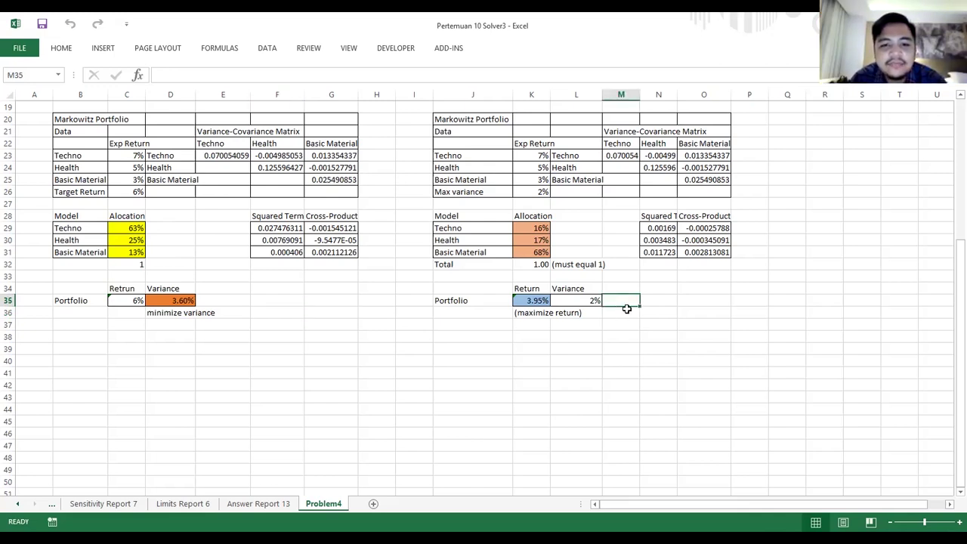
{"action": "left_click", "coordinate": [630, 319]}
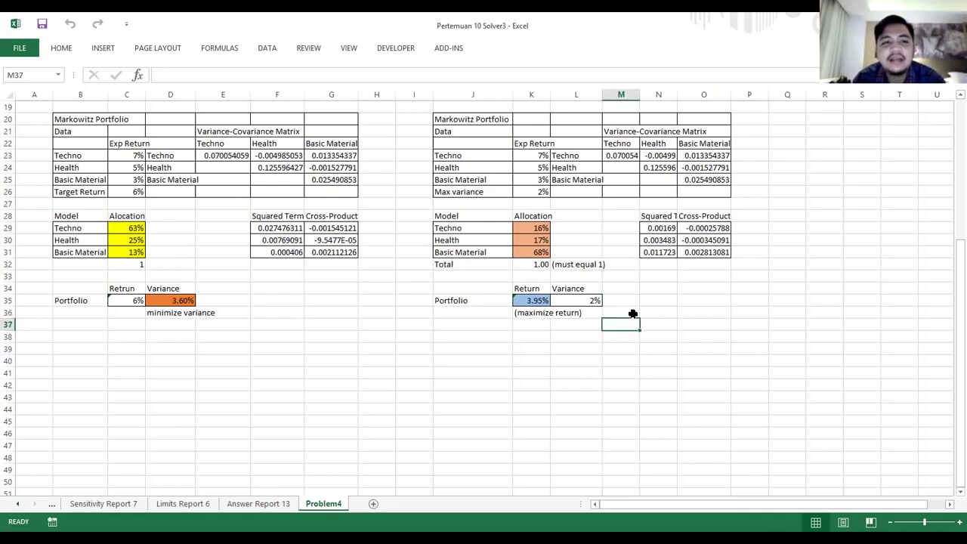
{"action": "left_click", "coordinate": [633, 314]}
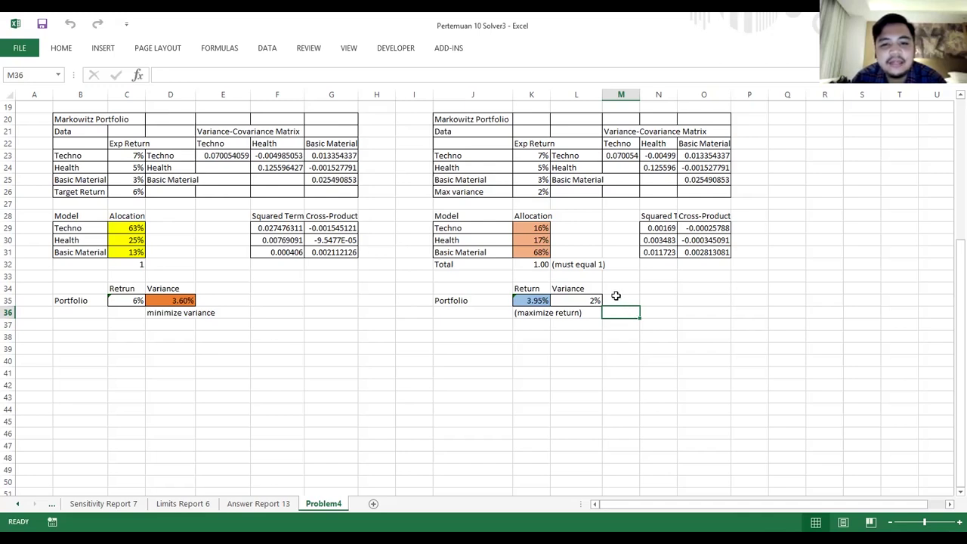
{"action": "left_click", "coordinate": [465, 193]}
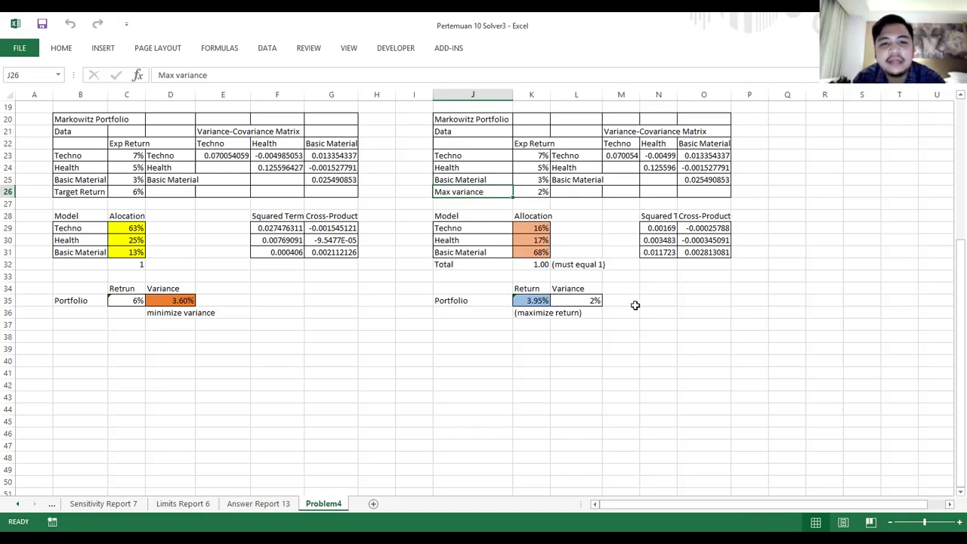
{"action": "left_click", "coordinate": [493, 459]}
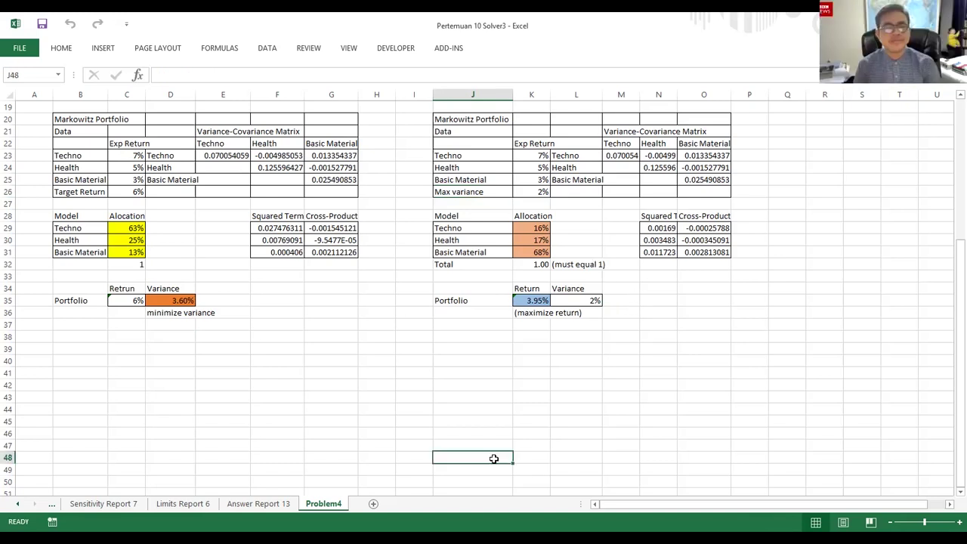